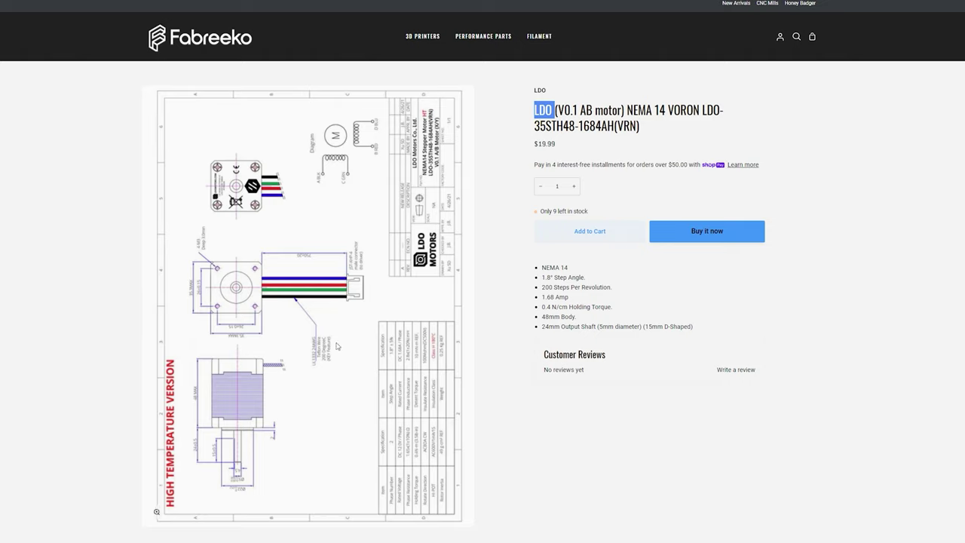
pyautogui.scroll(-3, 413, 224)
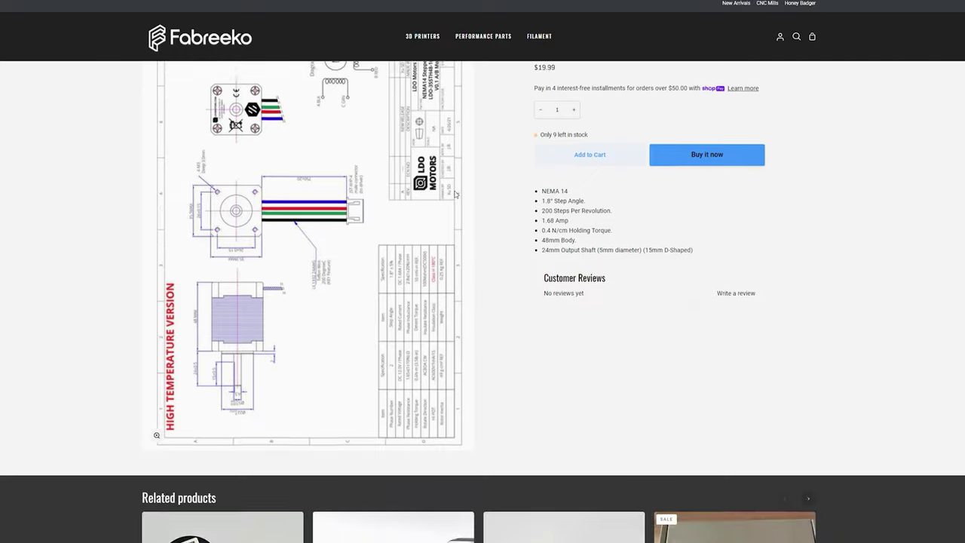
pyautogui.scroll(3, 200, 56)
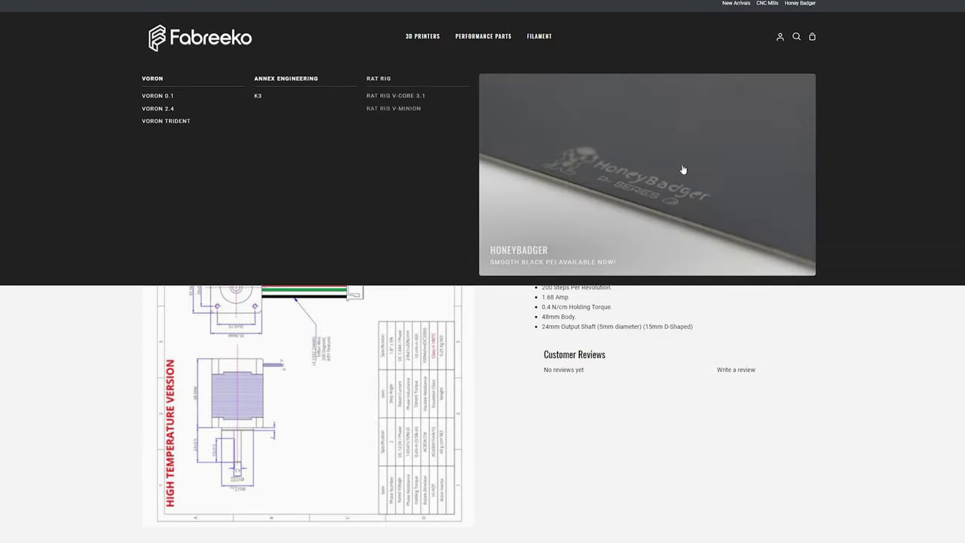
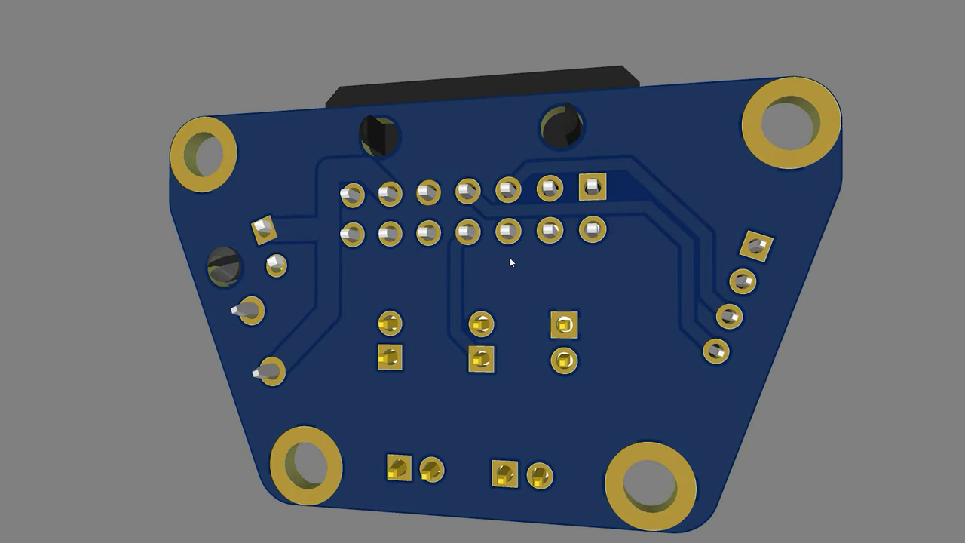
# - Orbit the 3D PCB preview to inspect the board's underside, left edge and side
pyautogui.moveTo(509, 257); pyautogui.dragTo(575, 280)
pyautogui.moveTo(296, 258); pyautogui.dragTo(125, 311)
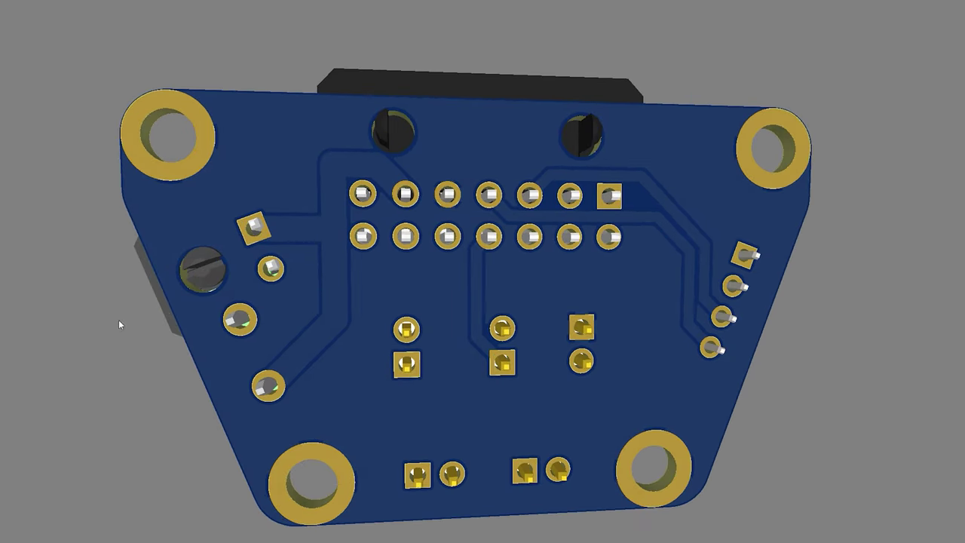
pyautogui.moveTo(201, 280); pyautogui.dragTo(241, 253)
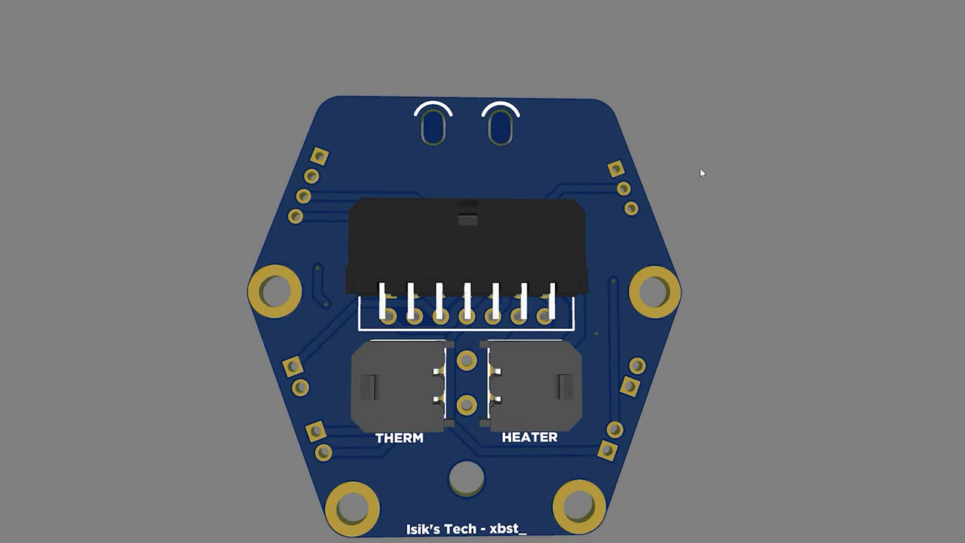
pyautogui.moveTo(693, 185); pyautogui.dragTo(773, 264)
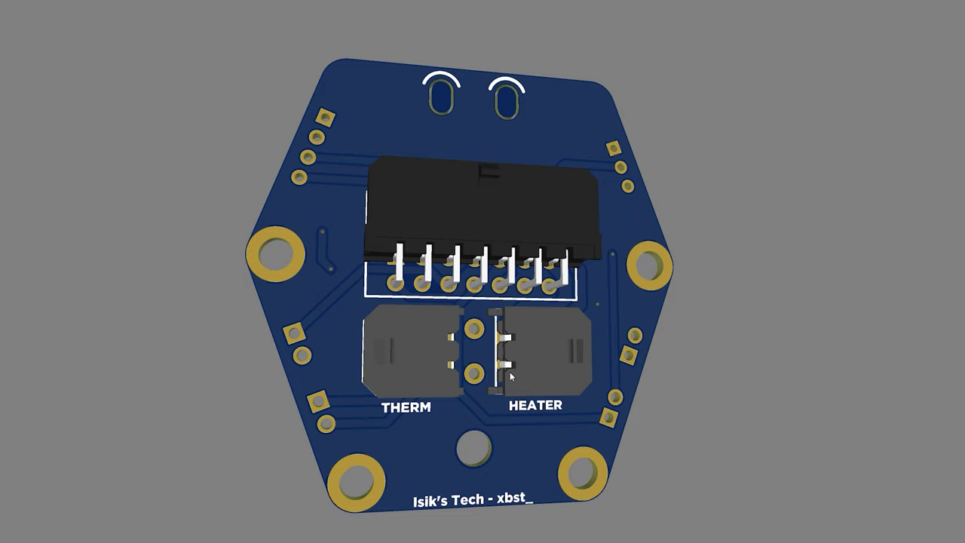
pyautogui.moveTo(501, 377); pyautogui.dragTo(434, 388)
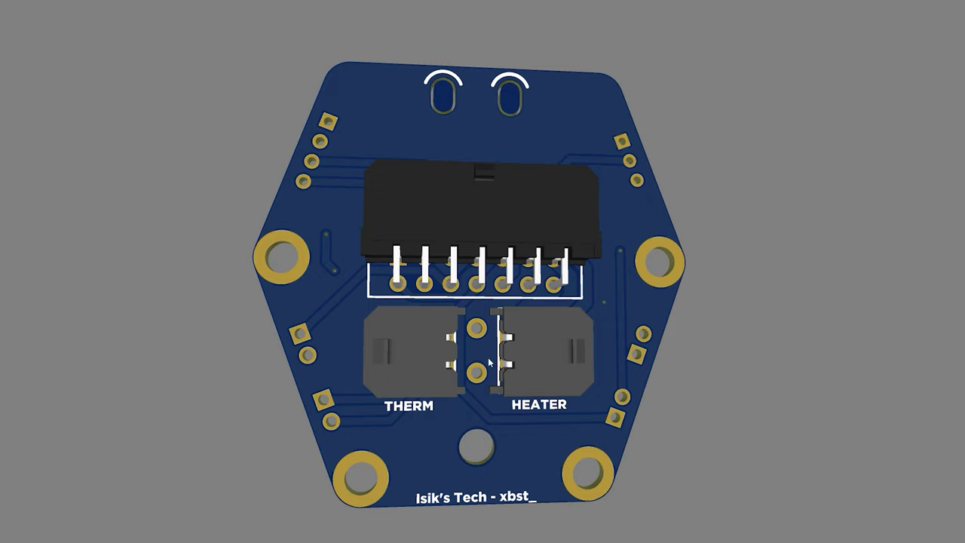
# - Flip the 3D preview to show the trapezoid board's back side with its pin holes
pyautogui.hotkey('shift', 'z')
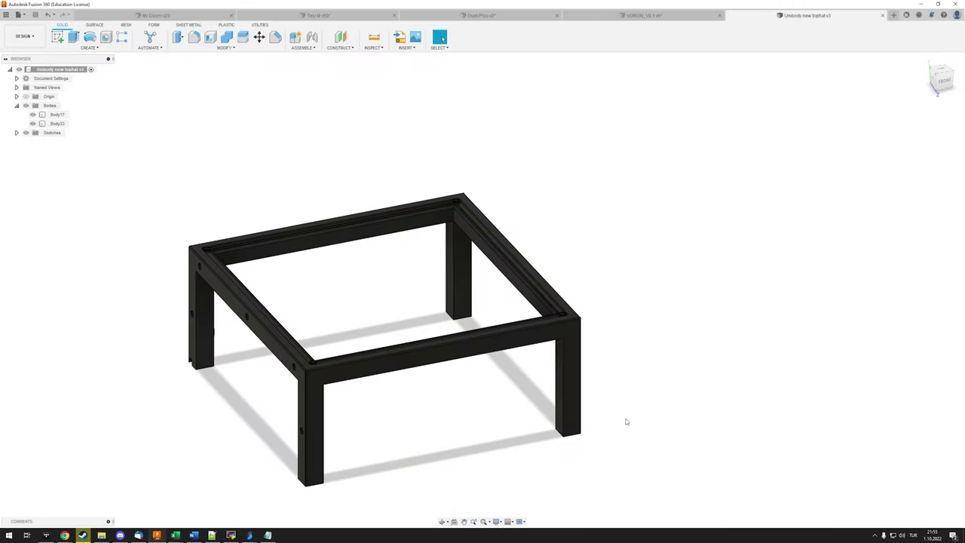
pyautogui.keyDown('shift'); pyautogui.moveTo(631, 381); pyautogui.dragTo(418, 176, button='middle'); pyautogui.keyUp('shift')
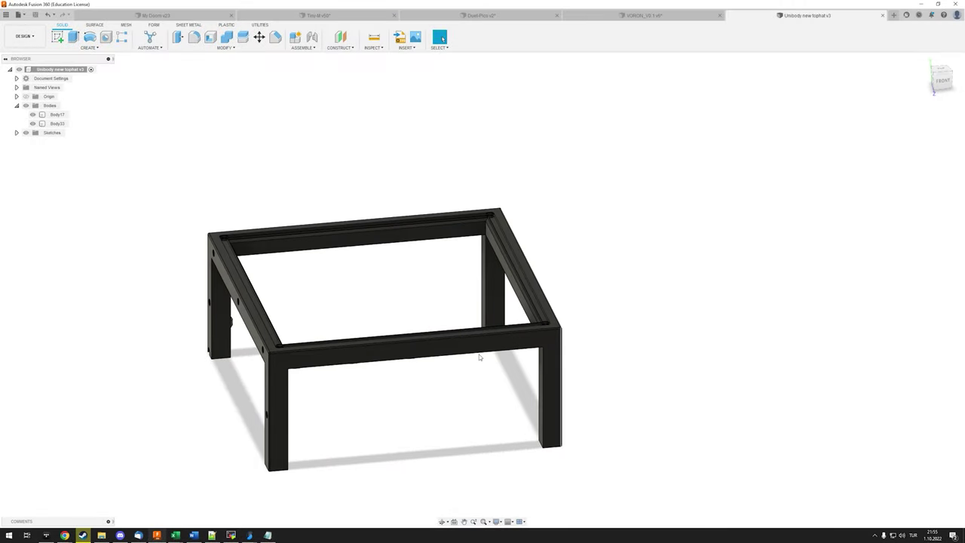
pyautogui.click(347, 349)
pyautogui.keyDown('shift'); pyautogui.moveTo(368, 377); pyautogui.dragTo(375, 407, button='middle'); pyautogui.keyUp('shift')
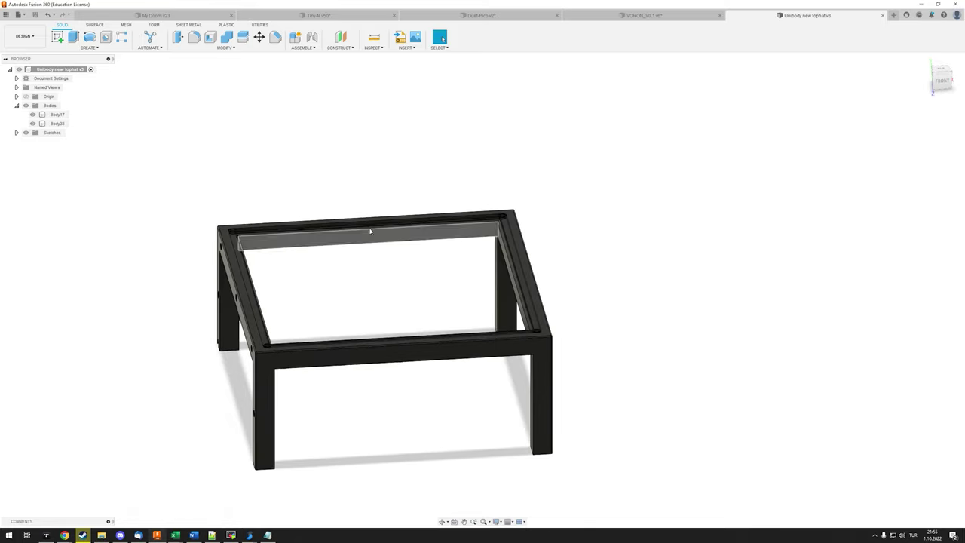
pyautogui.keyDown('shift'); pyautogui.moveTo(464, 266); pyautogui.dragTo(282, 373, button='middle'); pyautogui.keyUp('shift')
pyautogui.click(282, 373)
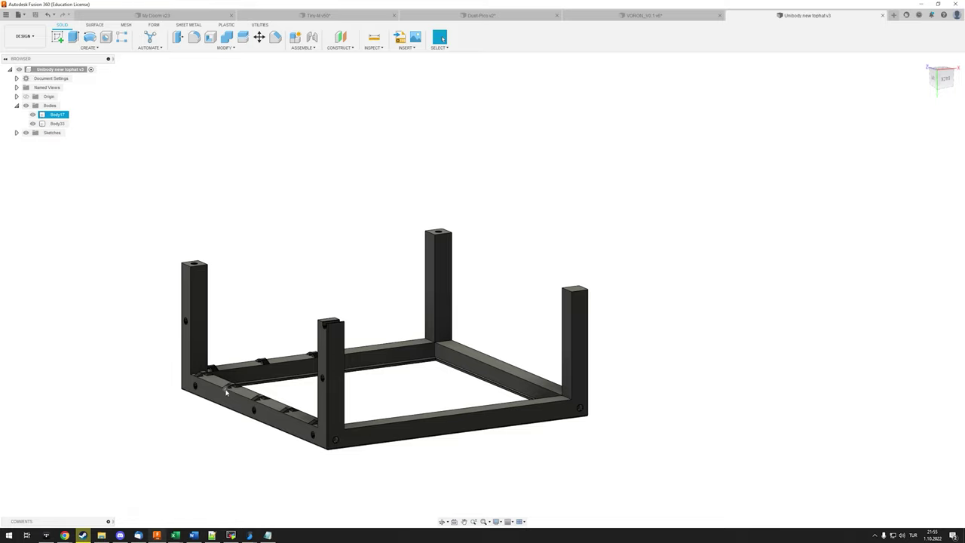
pyautogui.keyDown('shift'); pyautogui.moveTo(270, 377); pyautogui.dragTo(385, 339, button='middle'); pyautogui.keyUp('shift')
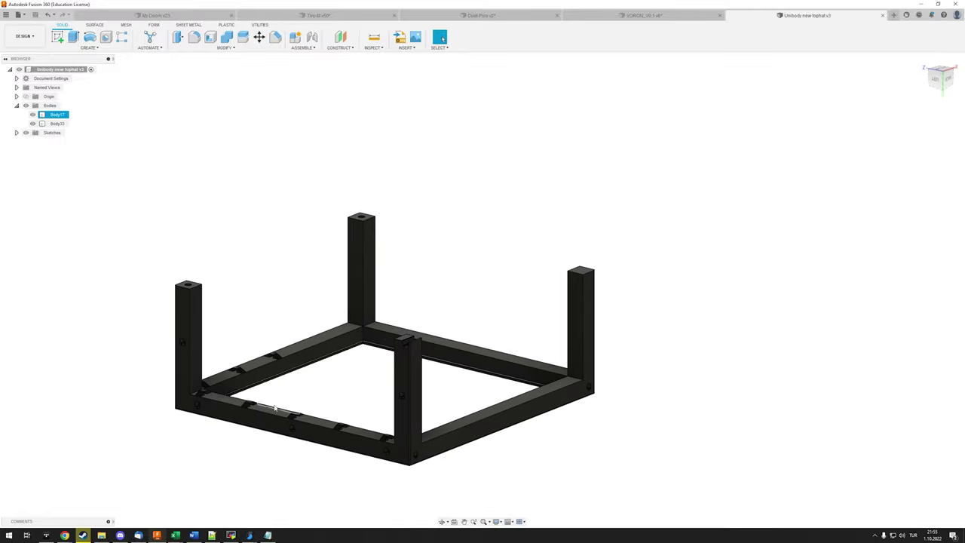
pyautogui.keyDown('shift'); pyautogui.moveTo(327, 369); pyautogui.dragTo(470, 303, button='middle'); pyautogui.keyUp('shift')
pyautogui.scroll(5, 482, 226)
pyautogui.click(477, 234)
pyautogui.scroll(2, 477, 233)
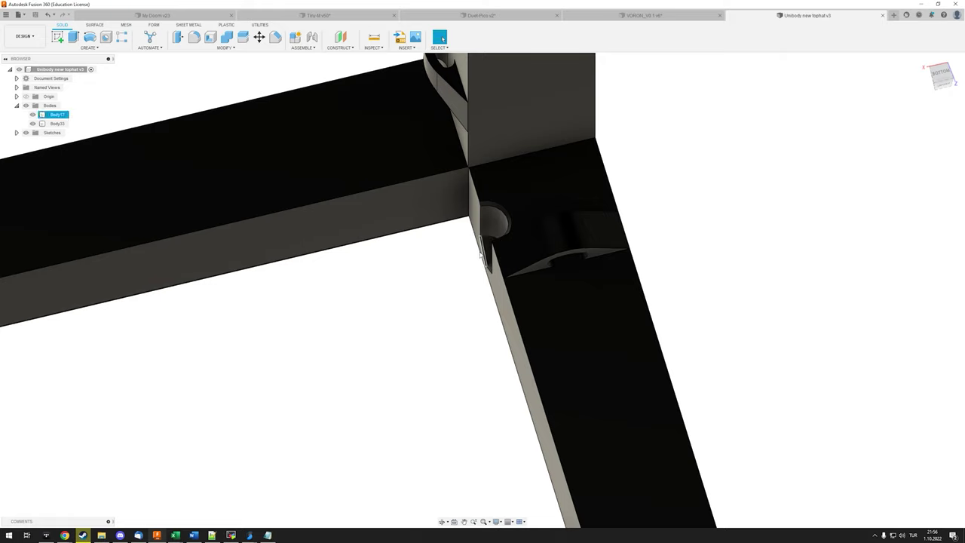
pyautogui.scroll(-6, 474, 254)
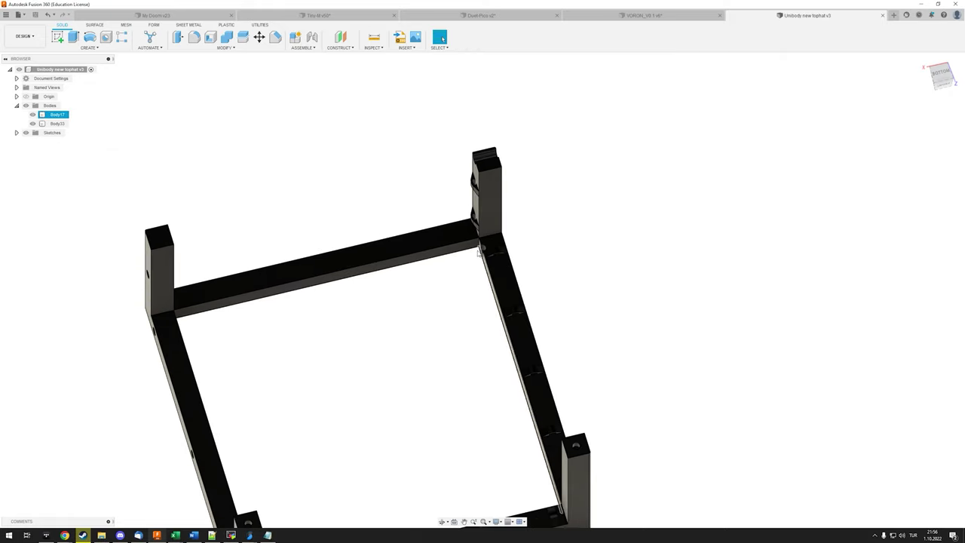
pyautogui.keyDown('shift'); pyautogui.moveTo(491, 248); pyautogui.dragTo(443, 38, button='middle'); pyautogui.keyUp('shift')
pyautogui.click(440, 38)
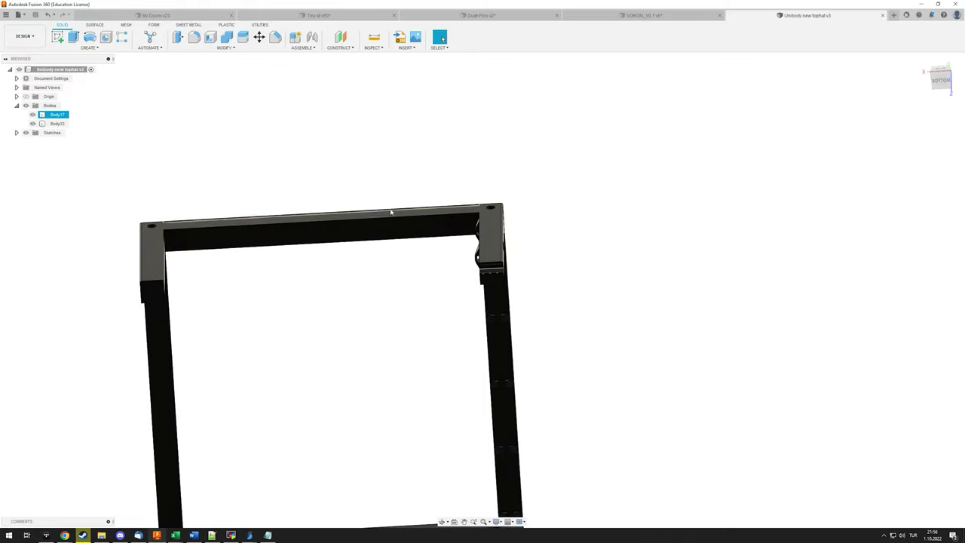
pyautogui.click(498, 236)
pyautogui.click(541, 235)
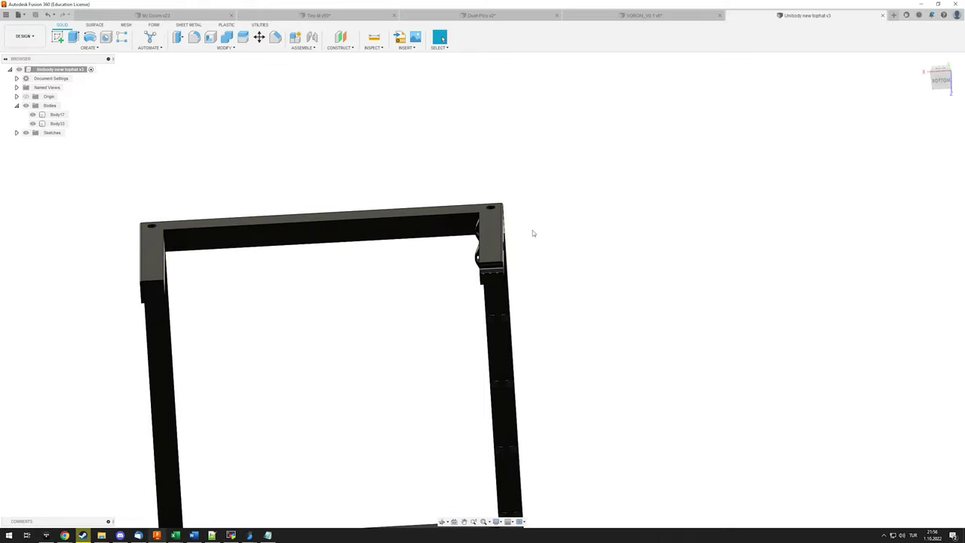
pyautogui.click(504, 222)
pyautogui.click(514, 222)
pyautogui.click(496, 200)
pyautogui.keyDown('shift'); pyautogui.moveTo(496, 202); pyautogui.dragTo(397, 211, button='middle'); pyautogui.keyUp('shift')
pyautogui.click(487, 215)
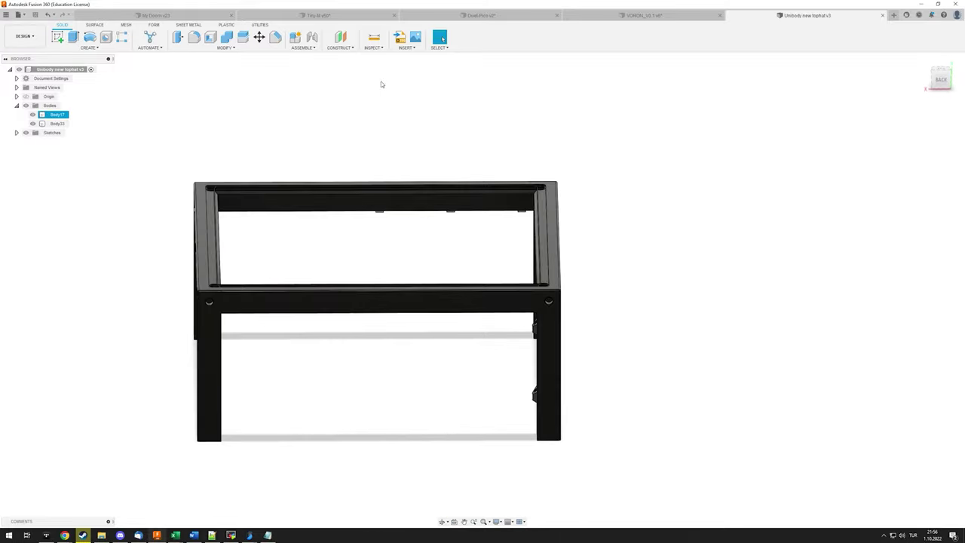
pyautogui.click(487, 115)
pyautogui.click(542, 317)
pyautogui.click(643, 330)
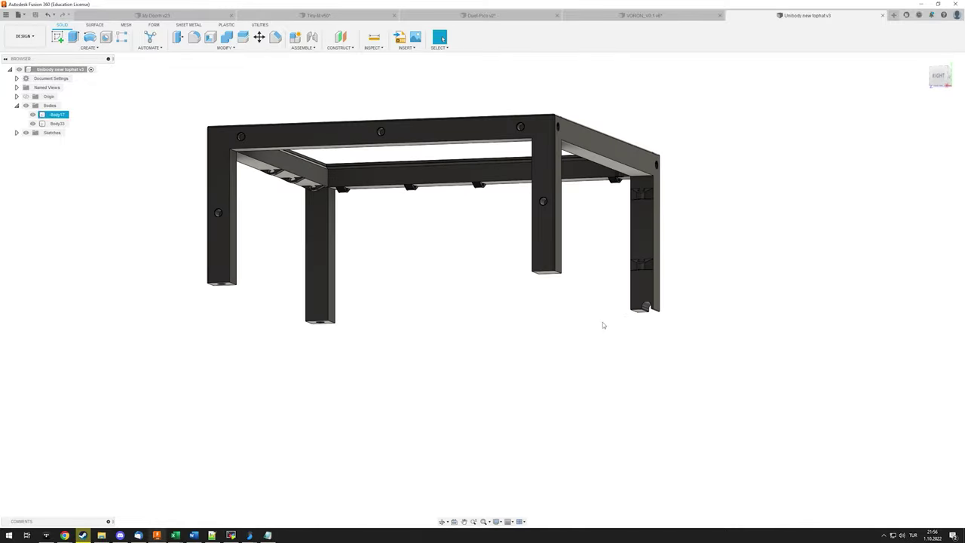
pyautogui.click(632, 278)
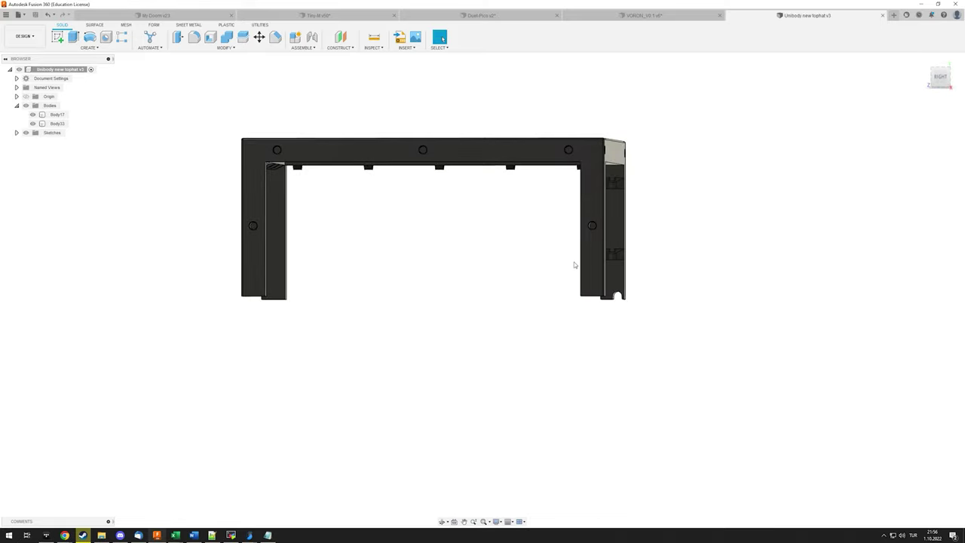
pyautogui.press('F6')
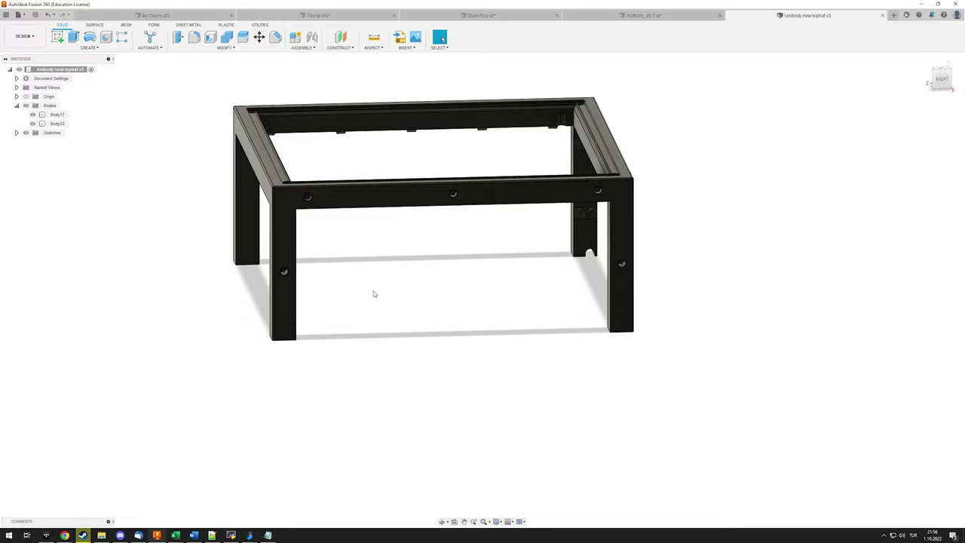
pyautogui.keyDown('shift'); pyautogui.moveTo(374, 294); pyautogui.dragTo(587, 253, button='middle'); pyautogui.keyUp('shift')
pyautogui.scroll(5, 586, 254)
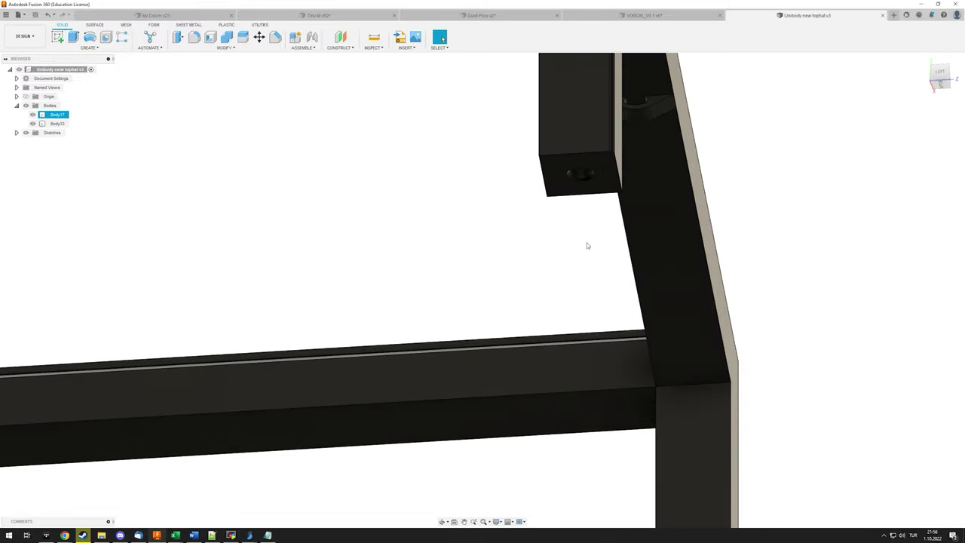
pyautogui.scroll(-3, 587, 253)
pyautogui.click(546, 399)
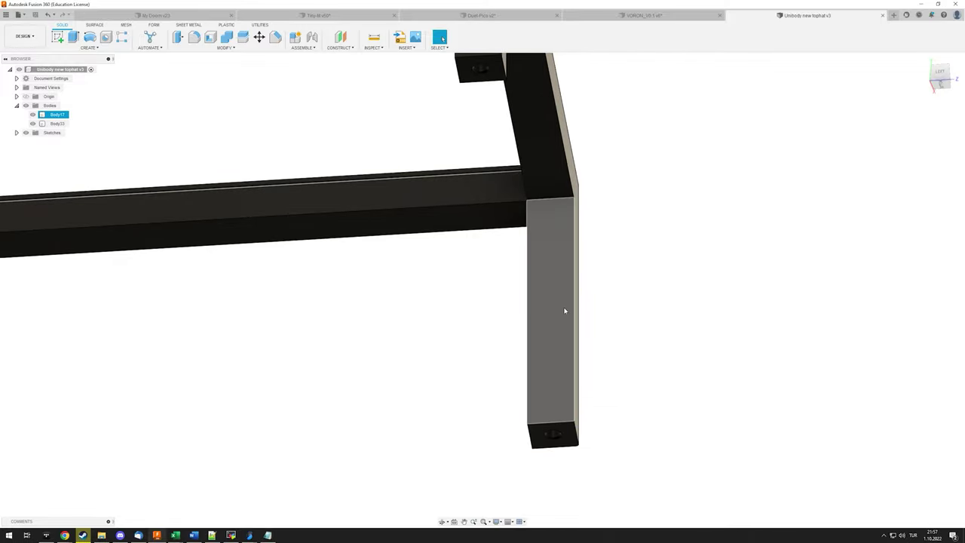
pyautogui.scroll(-5, 498, 362)
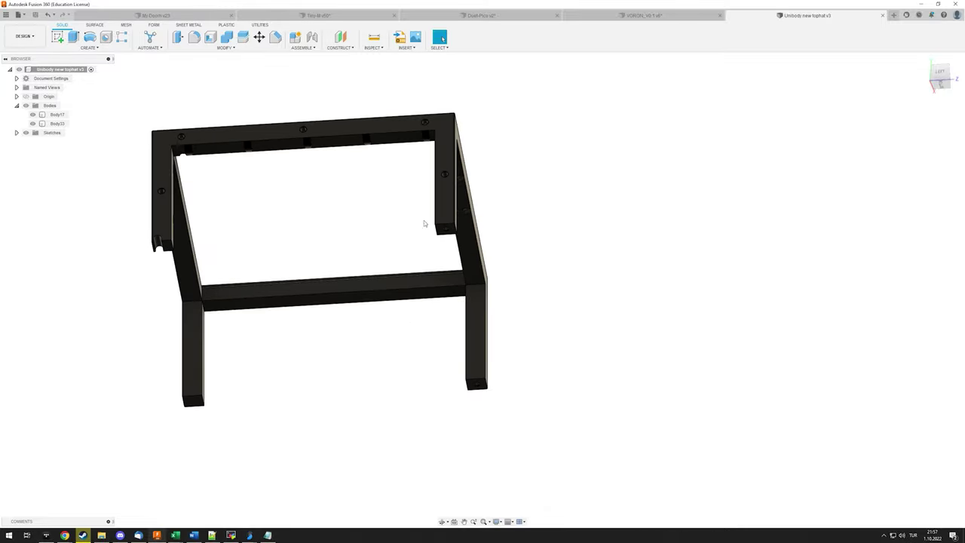
pyautogui.keyDown('shift'); pyautogui.moveTo(420, 194); pyautogui.dragTo(506, 319, button='middle'); pyautogui.keyUp('shift')
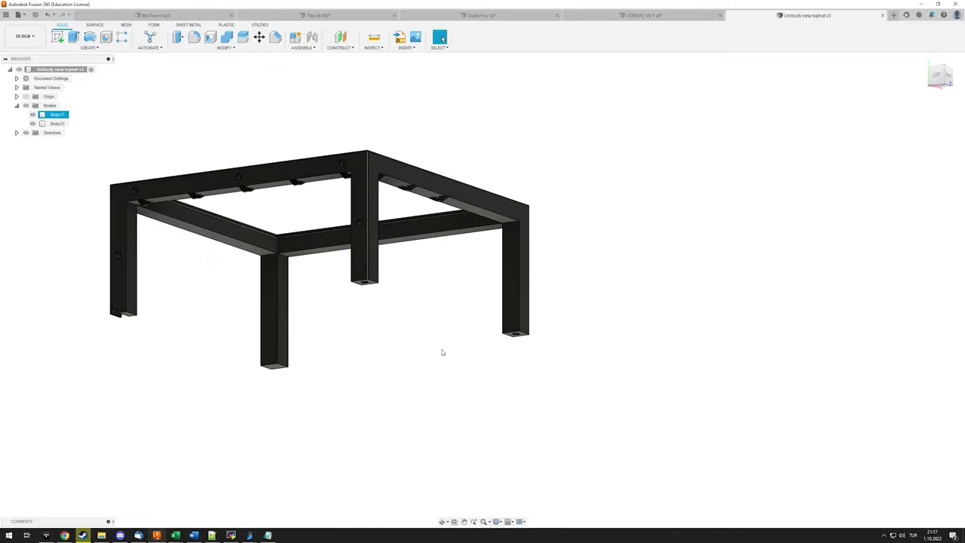
pyautogui.keyDown('shift'); pyautogui.moveTo(319, 259); pyautogui.dragTo(230, 216, button='middle'); pyautogui.keyUp('shift')
pyautogui.click(230, 216)
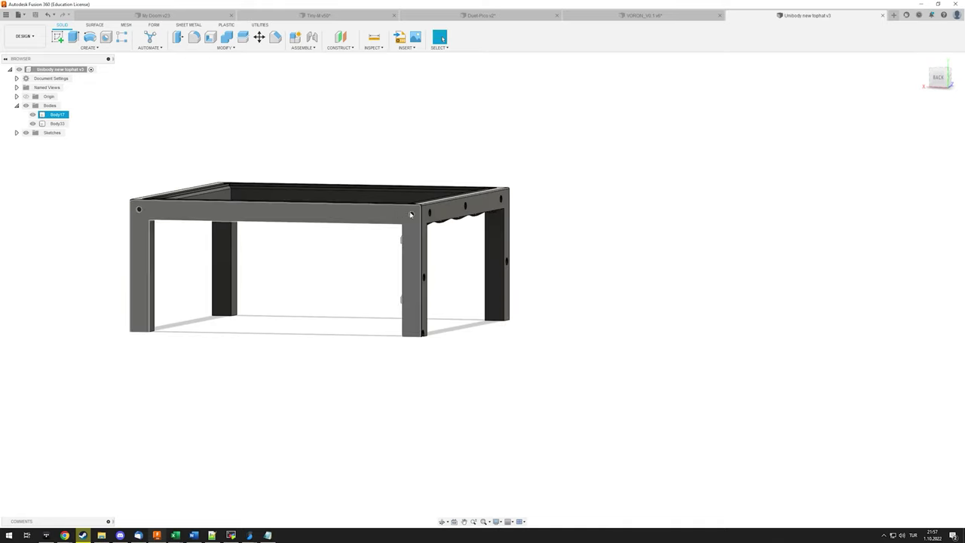
pyautogui.keyDown('shift'); pyautogui.moveTo(423, 213); pyautogui.dragTo(120, 315, button='middle'); pyautogui.keyUp('shift')
pyautogui.keyDown('shift'); pyautogui.moveTo(336, 340); pyautogui.dragTo(256, 314, button='middle'); pyautogui.keyUp('shift')
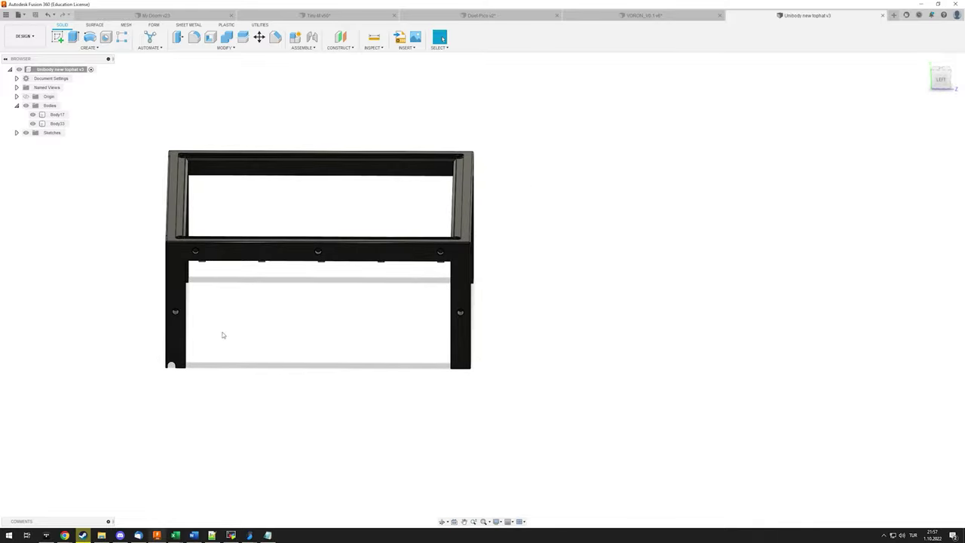
pyautogui.keyDown('shift'); pyautogui.moveTo(316, 334); pyautogui.dragTo(176, 285, button='middle'); pyautogui.keyUp('shift')
pyautogui.scroll(10, 176, 285)
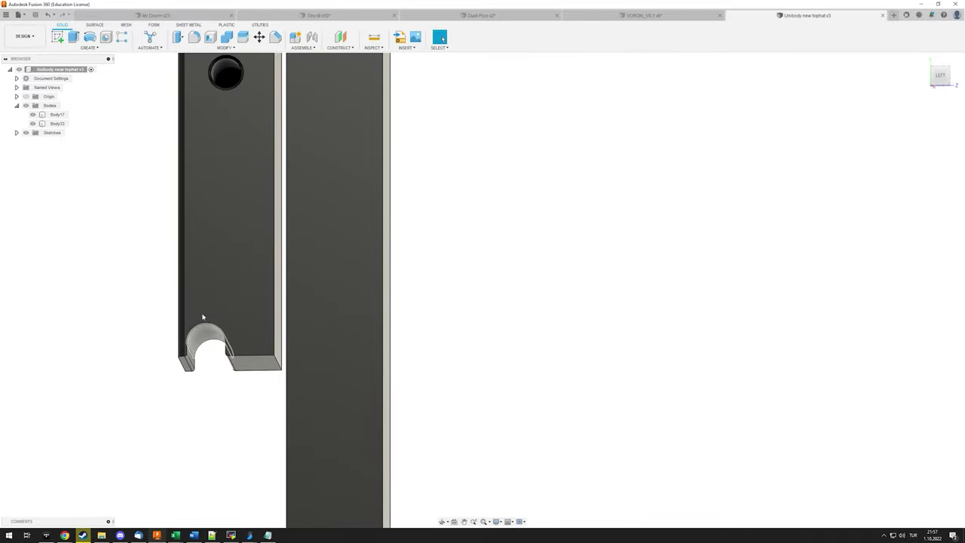
pyautogui.scroll(-10, 173, 362)
pyautogui.keyDown('shift'); pyautogui.moveTo(203, 316); pyautogui.dragTo(198, 271, button='middle'); pyautogui.keyUp('shift')
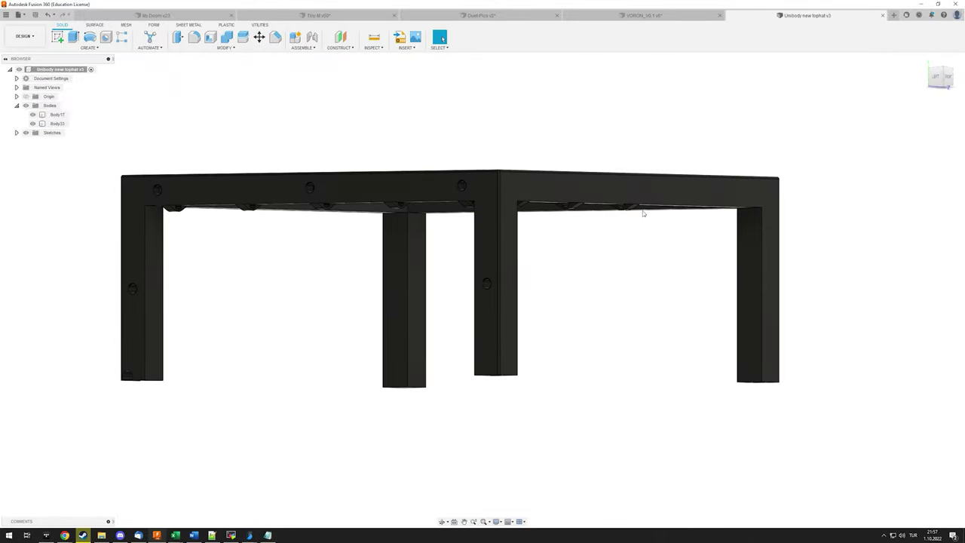
pyautogui.press('F5')
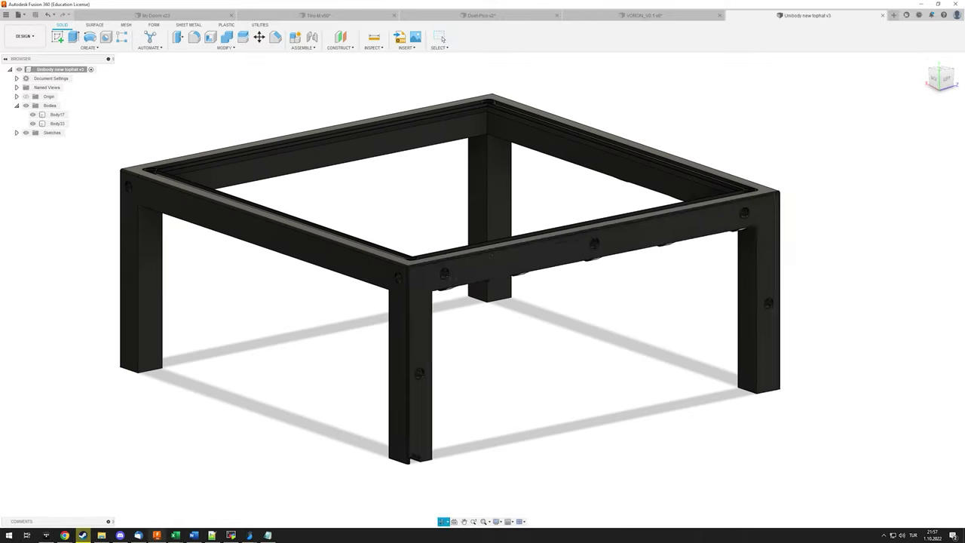